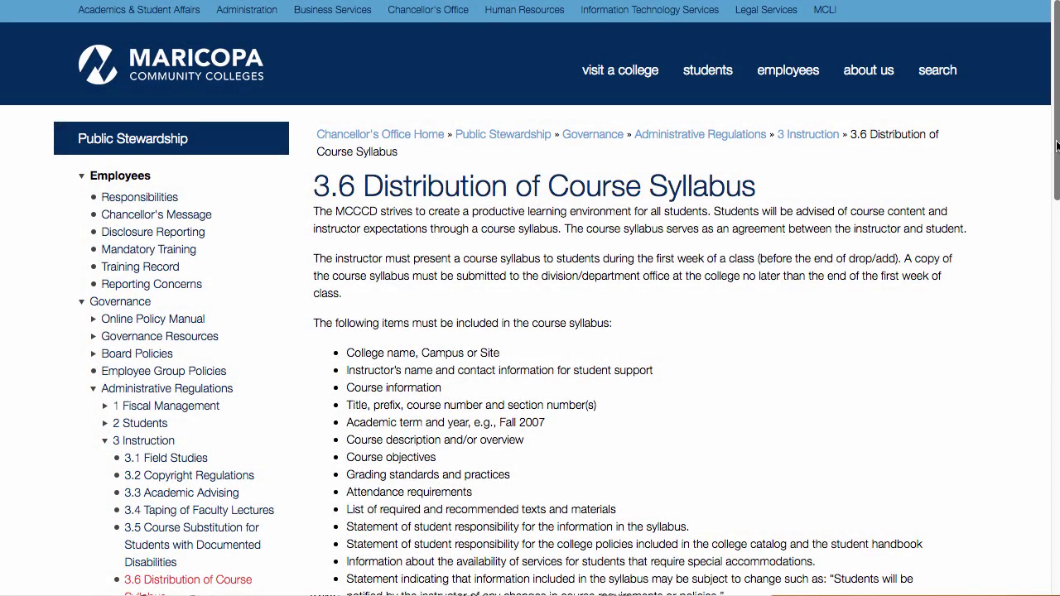
left_click_drag(1056, 146, 1054, 204)
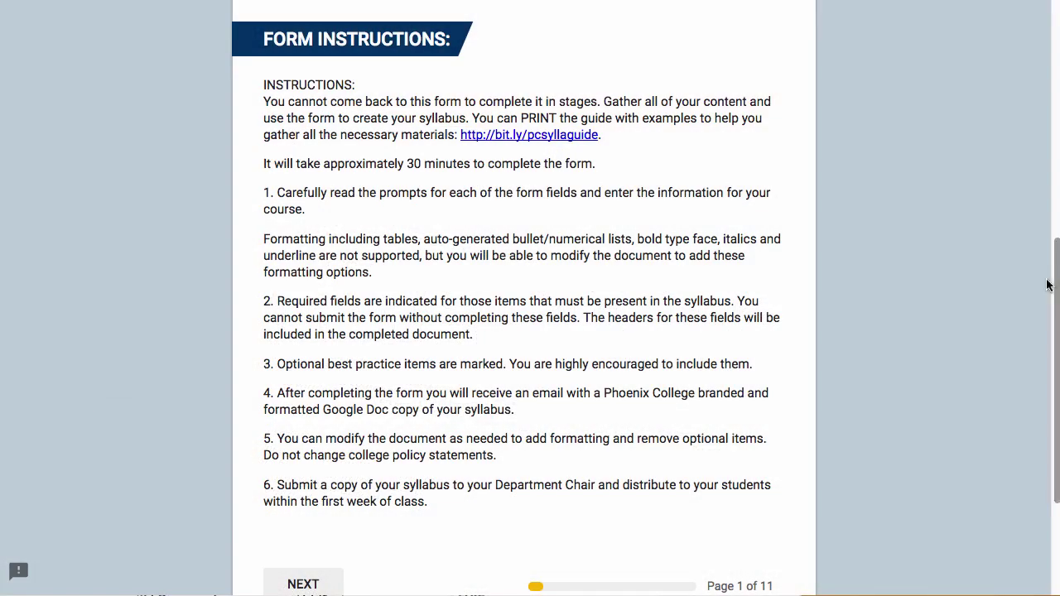
Step: View the Syllabus Creator guide PDF, then advance the form to Grading Standards and Practices
left_click(505, 135)
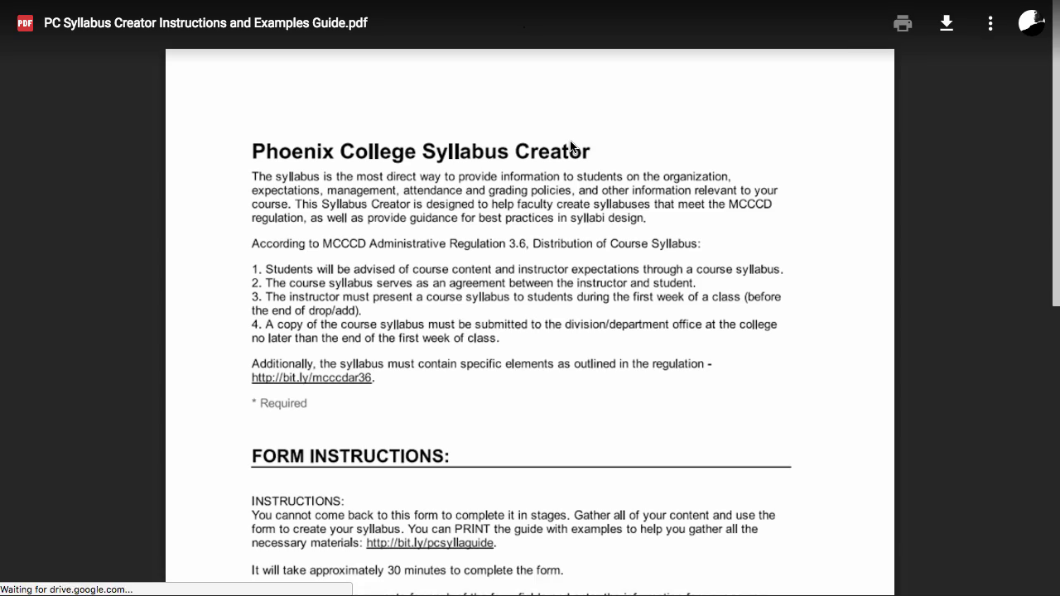
scroll(328, 407, "down", 5)
scroll(328, 407, "down", 5)
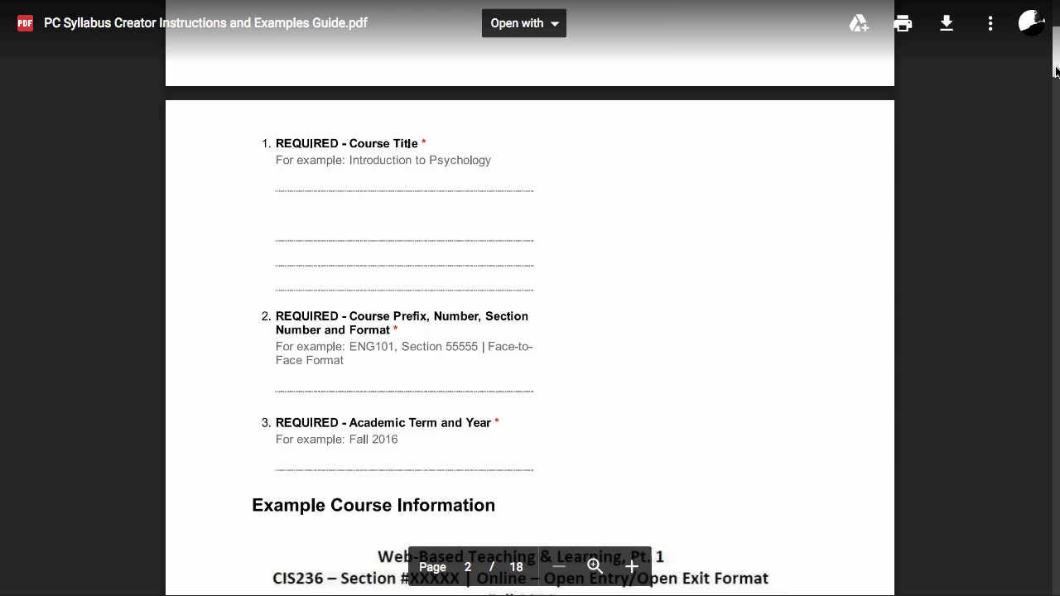
scroll(328, 406, "down", 1)
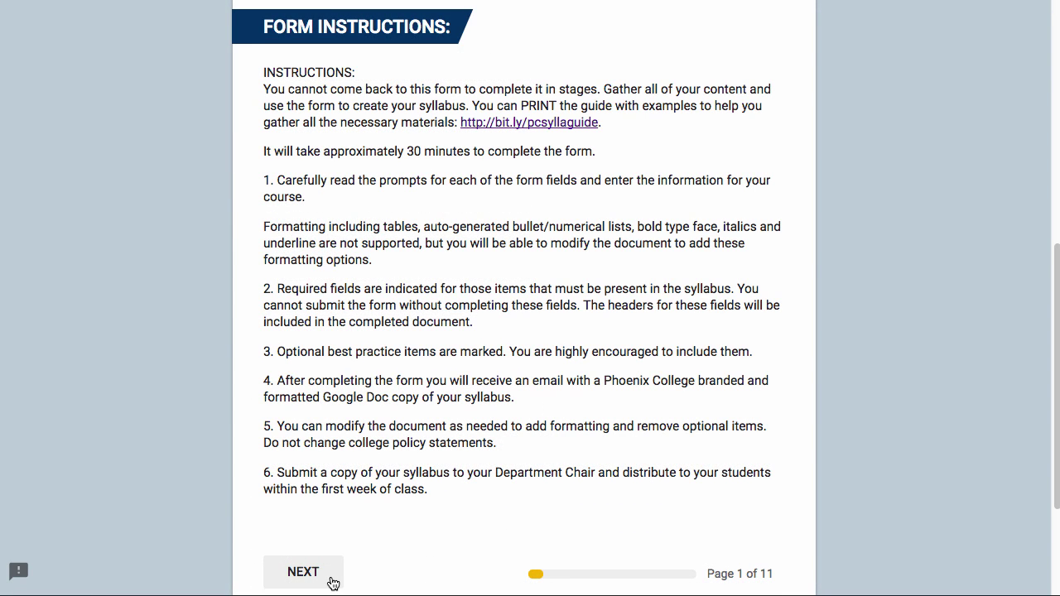
left_click(332, 582)
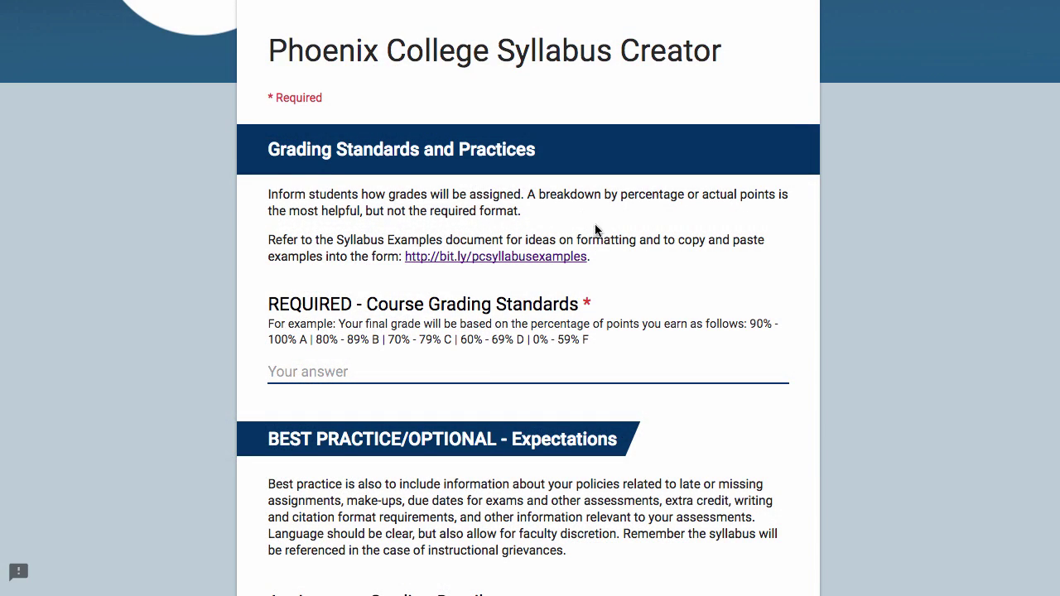
Step: Copy the A–F grade scale from Syllabus Examples into the Course Grading Standards answer
left_click(584, 258)
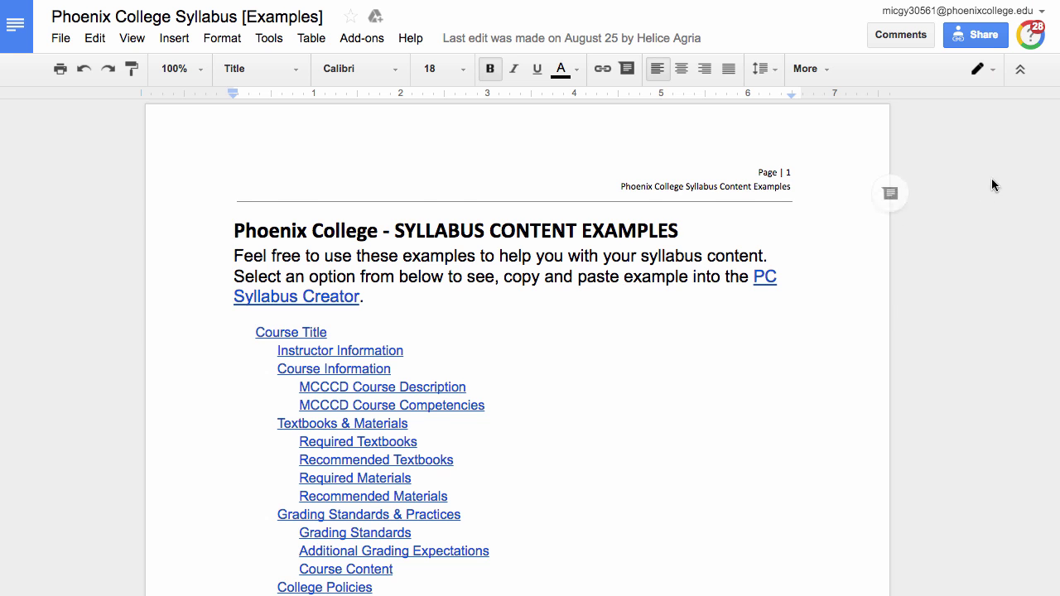
scroll(906, 158, "down", 3)
left_click(385, 285)
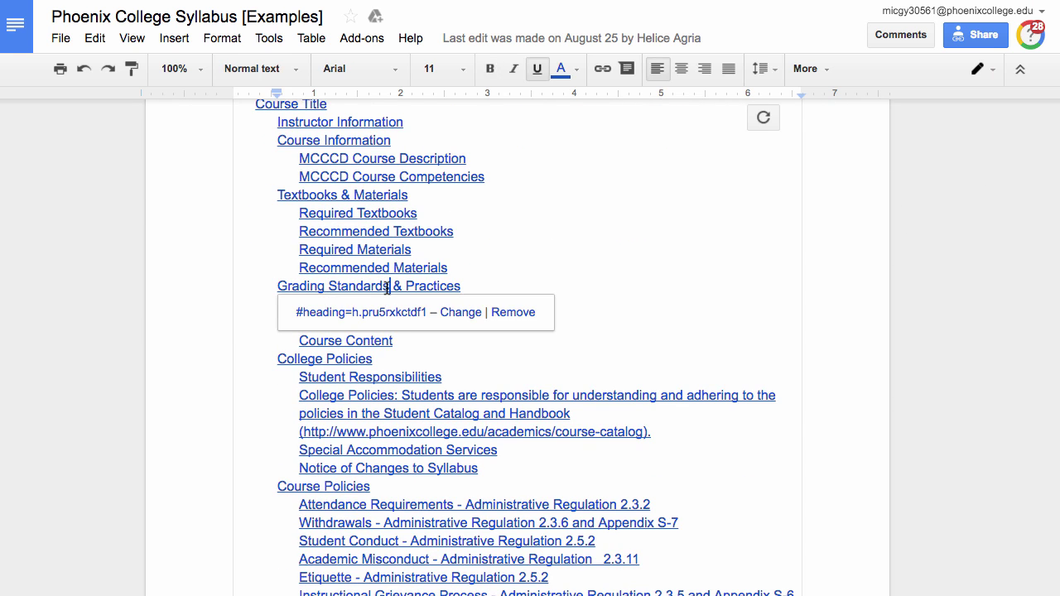
left_click(385, 313)
left_click_drag(278, 241, 389, 310)
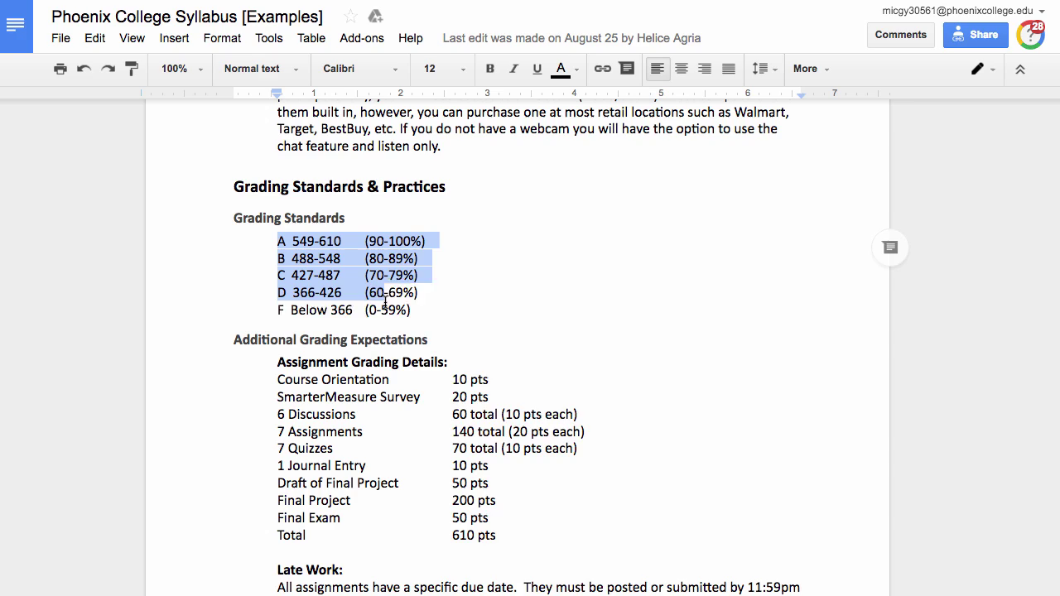
right_click(391, 296)
left_click(391, 294)
right_click(339, 367)
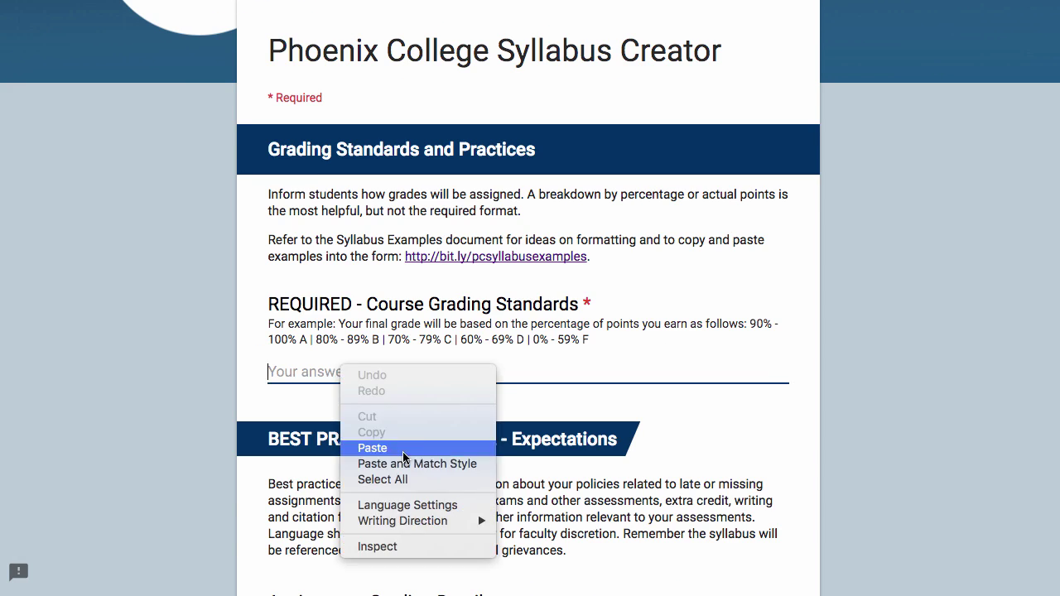
left_click(348, 447)
Step: Copy the example schedule table from Syllabus Examples into the Assignment Grading Details answer
left_click(572, 266)
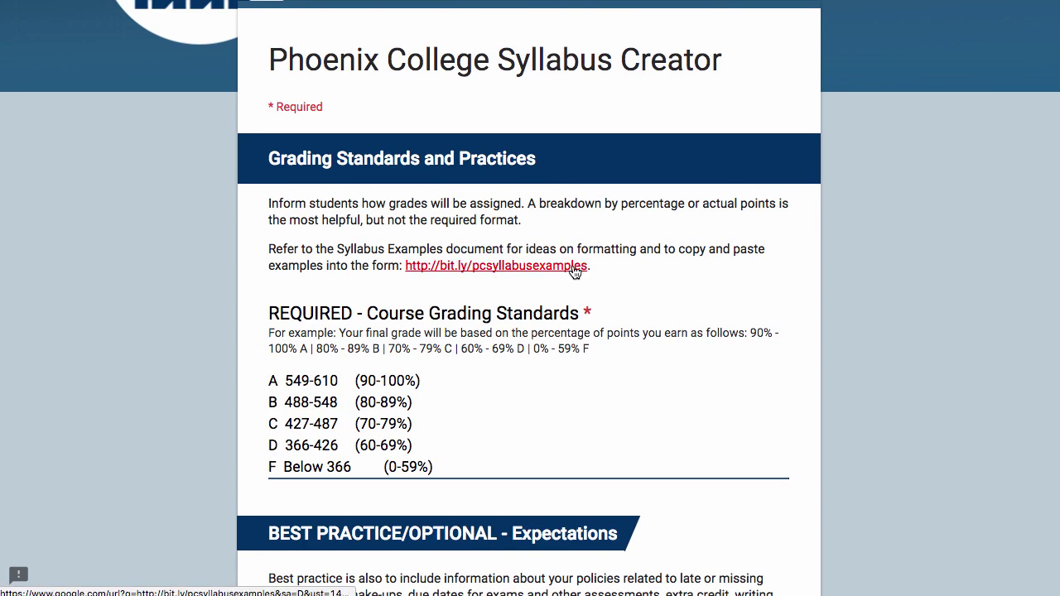
left_click_drag(1054, 125, 1055, 522)
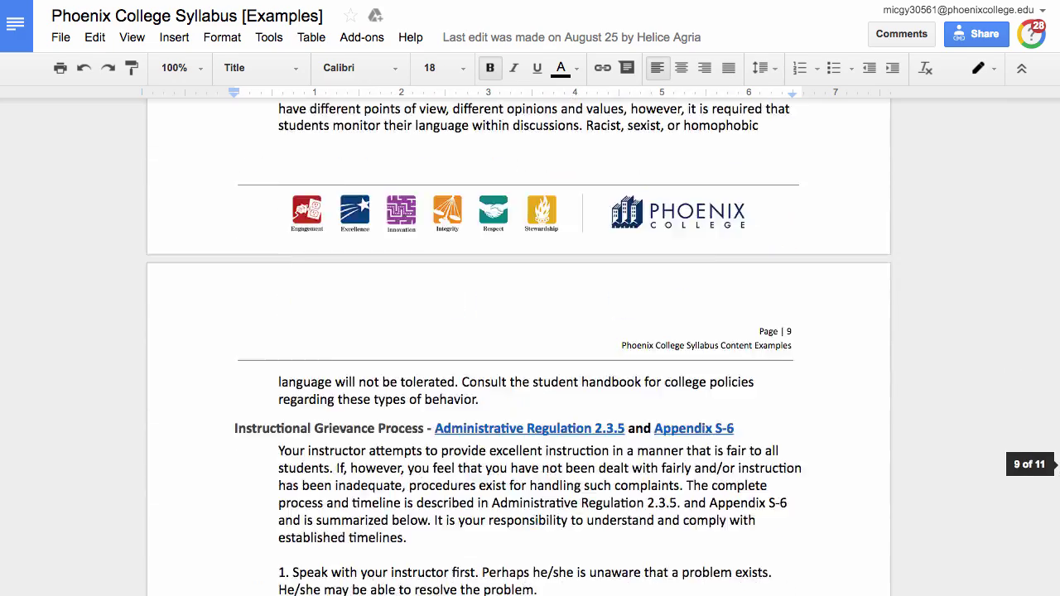
scroll(771, 506, "down", 3)
left_click_drag(772, 506, 241, 249)
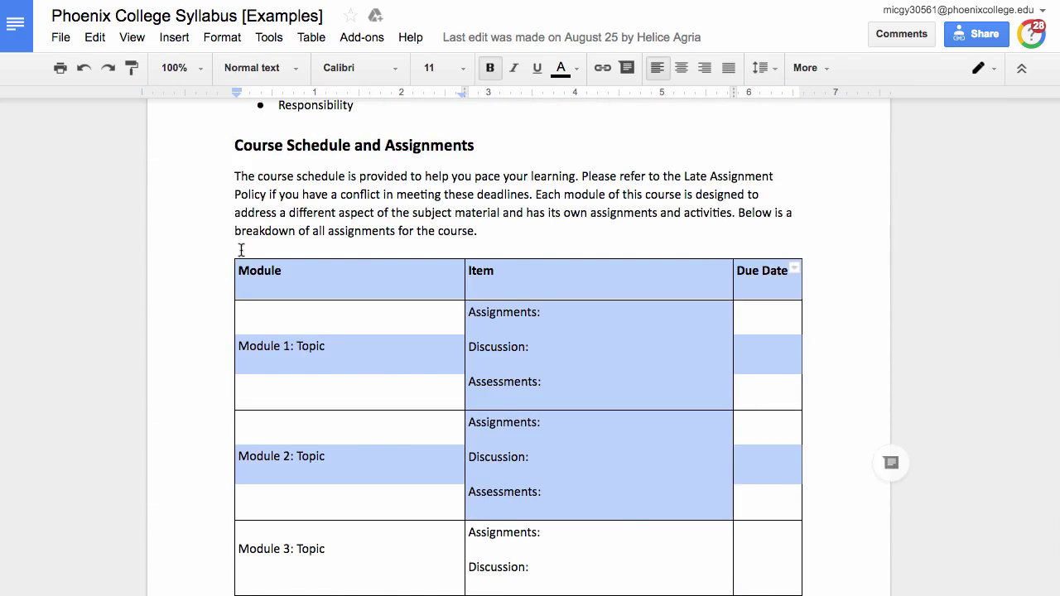
scroll(521, 456, "down", 5)
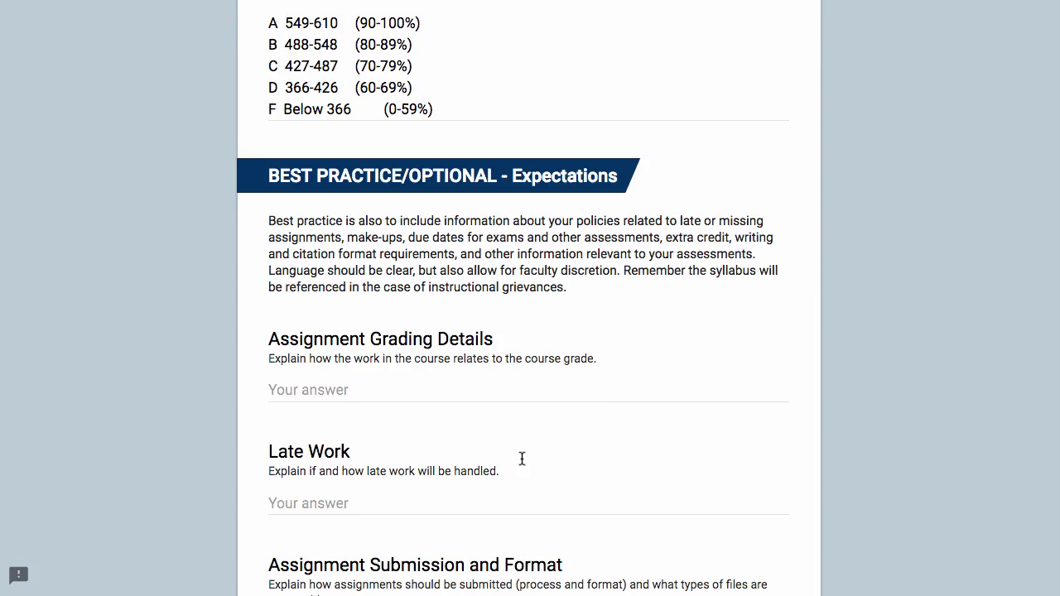
left_click(351, 386)
key("ctrl+v")
Step: Delete the grade list from the answer, then undo to restore it
scroll(350, 386, "up", 1)
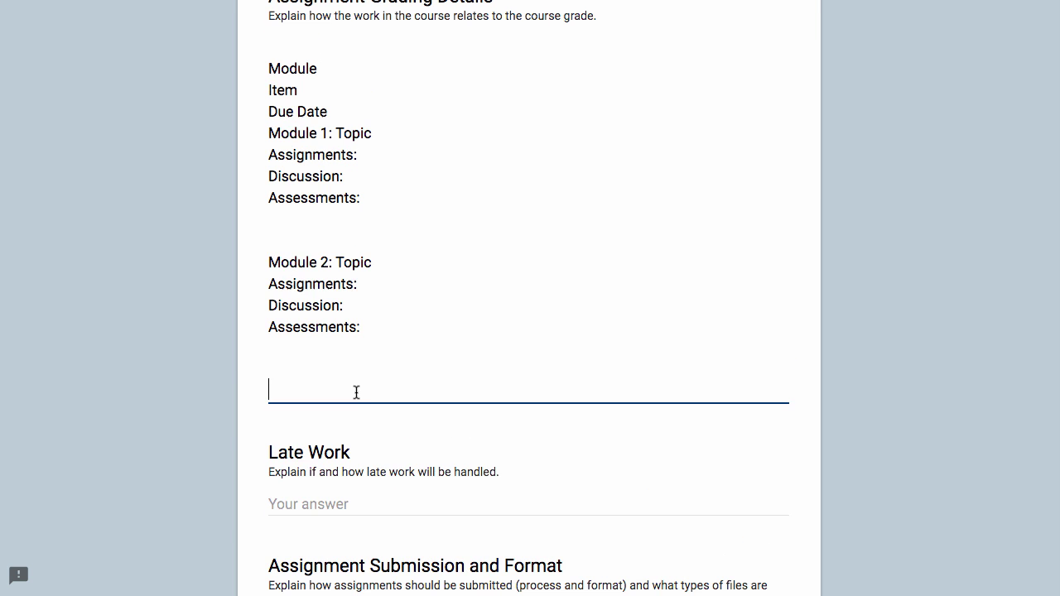
scroll(375, 364, "up", 10)
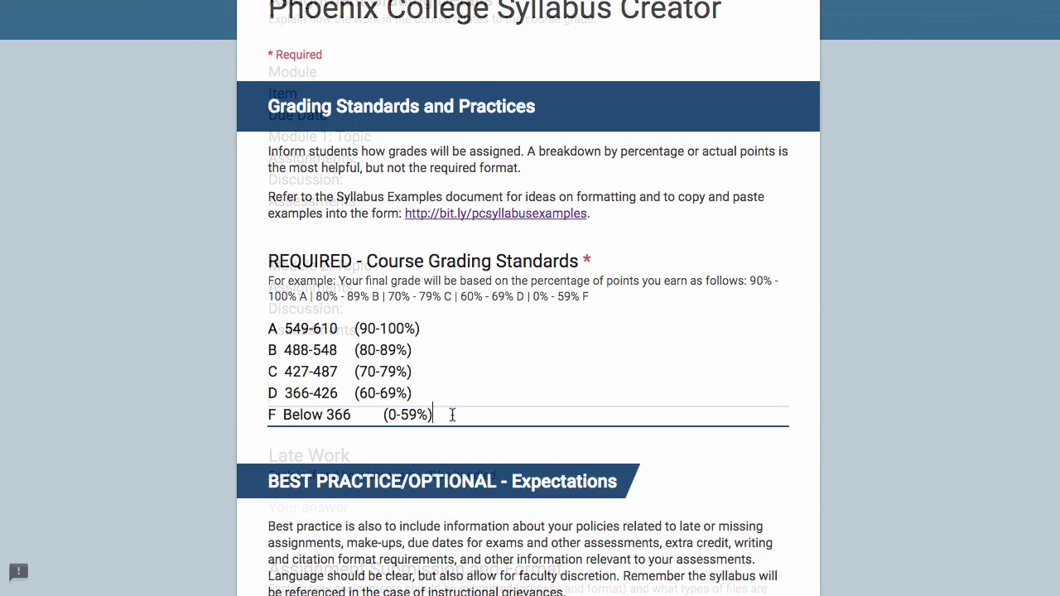
mouse_move(449, 414)
left_mouse_down()
mouse_move(327, 372)
mouse_move(253, 324)
left_mouse_up()
key("BackSpace")
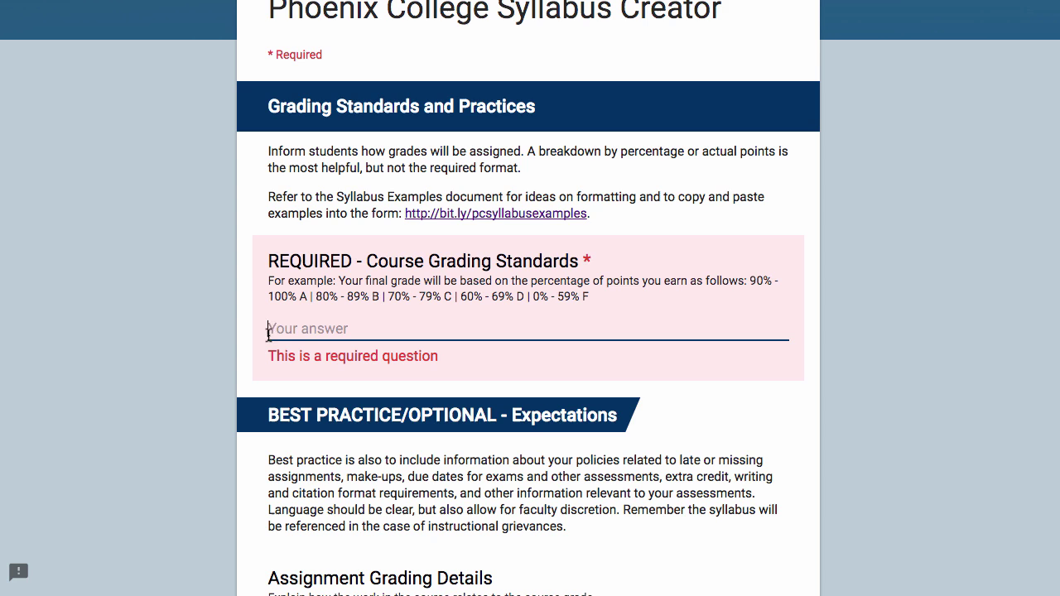
key("ctrl+z")
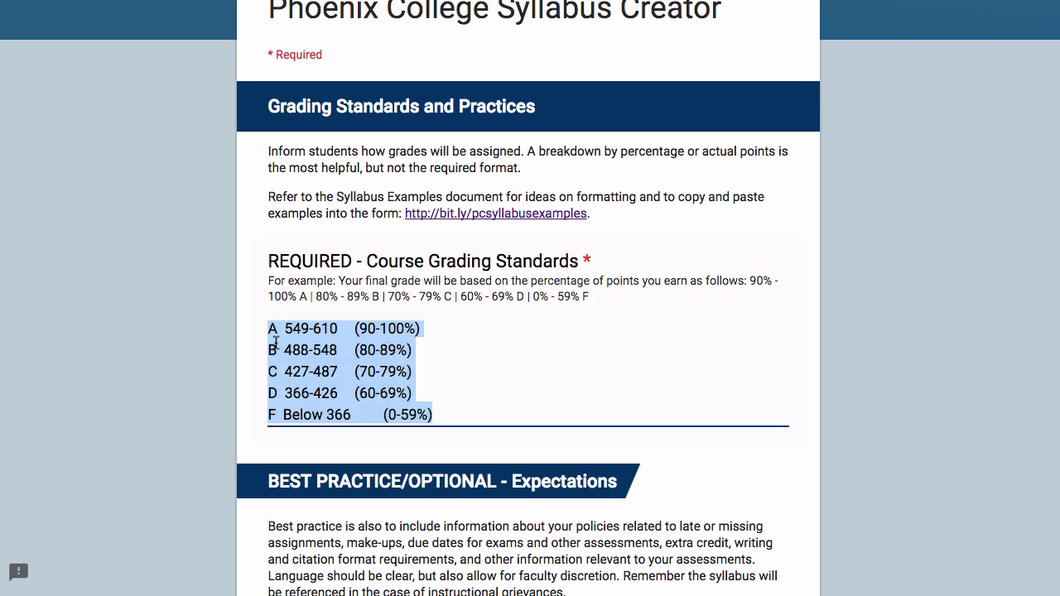
scroll(530, 332, "down", 4)
scroll(530, 332, "down", 1)
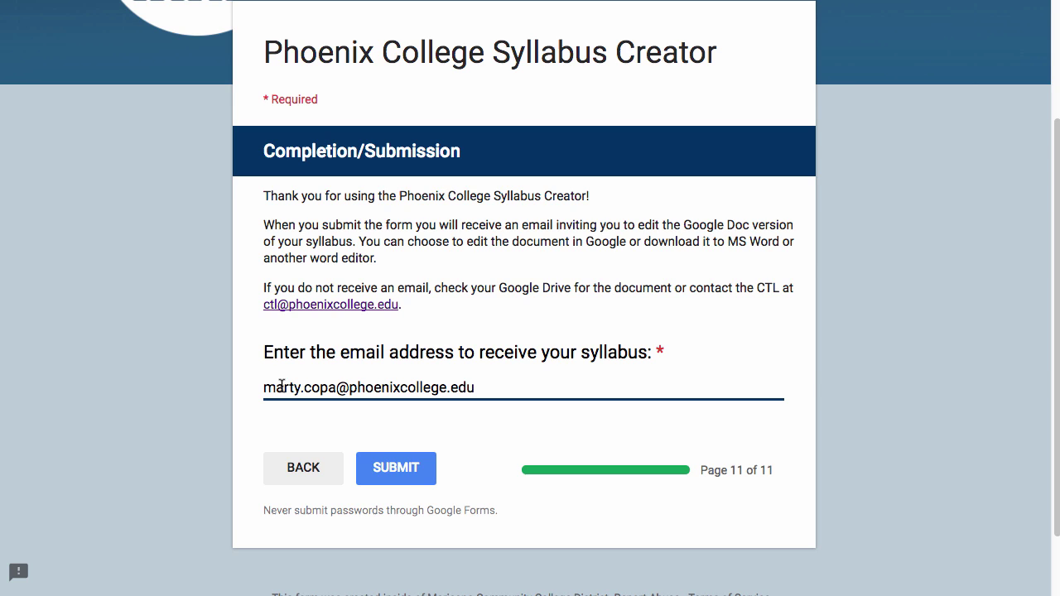
Step: Submit the completed Syllabus Creator form from its final page
left_click(415, 478)
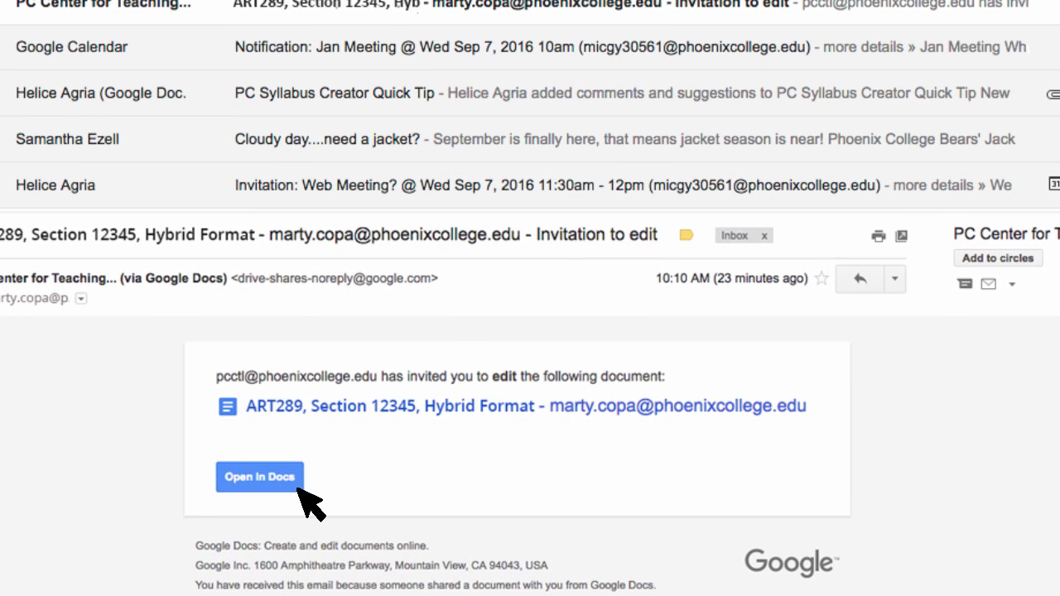
Step: Open the ART289 syllabus in Google Docs via the email's Open in Docs button
left_click(298, 488)
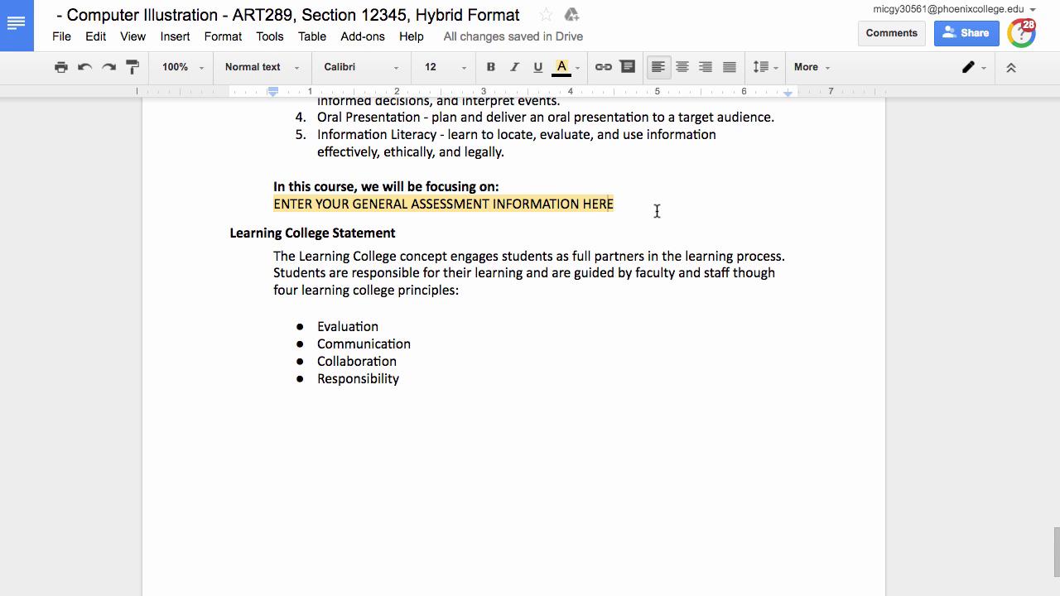
Step: Delete the 'In this course' assessment placeholder lines and the MCCCD Course Description section
left_click_drag(655, 210, 234, 188)
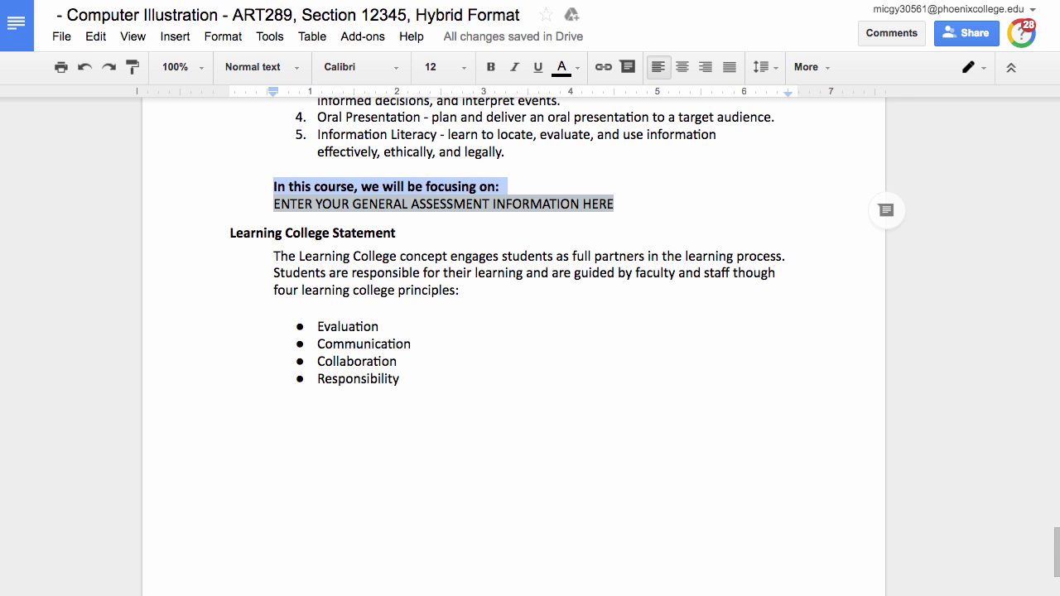
key("BackSpace")
left_click(642, 400)
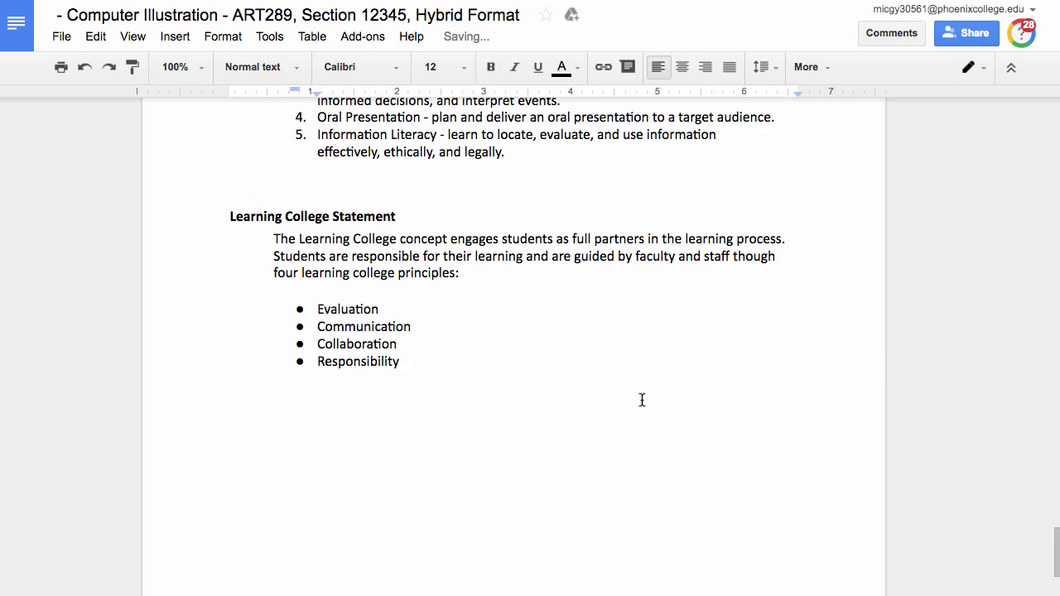
left_click_drag(588, 322, 219, 211)
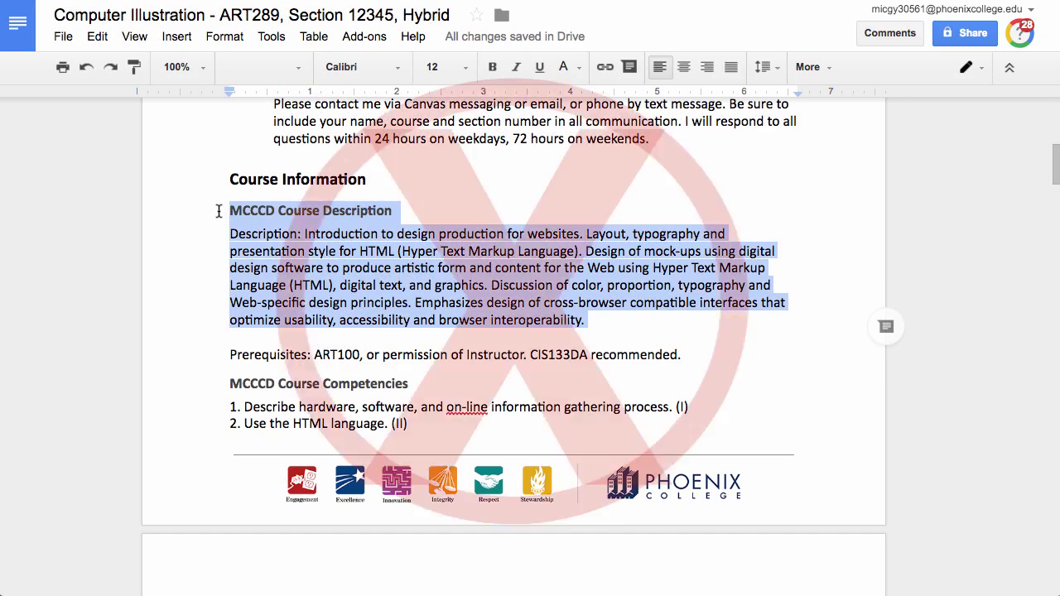
key("BackSpace")
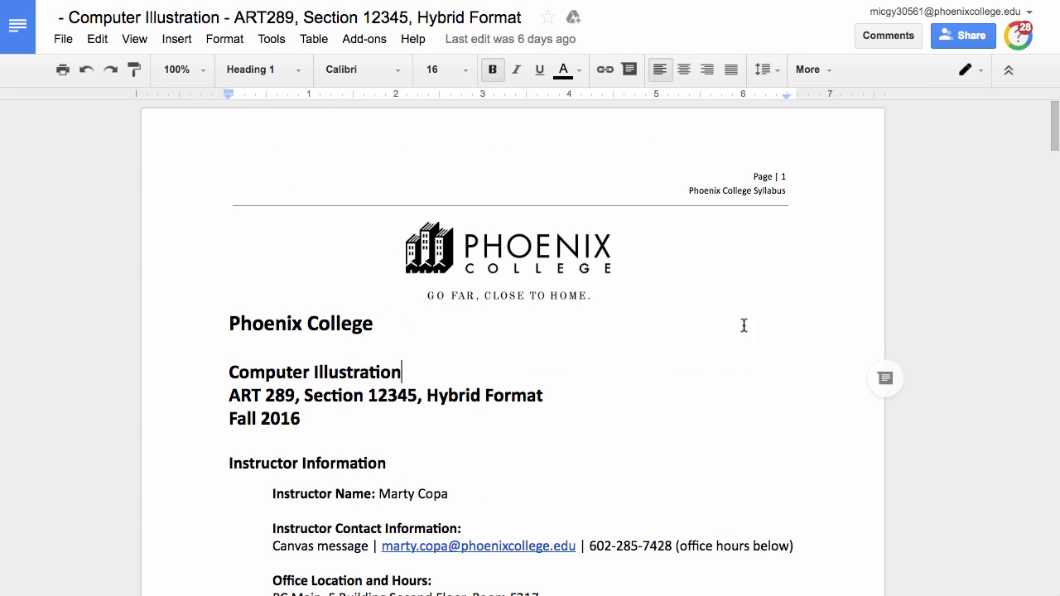
Step: Review the syllabus print settings without printing, then download it as a PDF Document
left_click(65, 39)
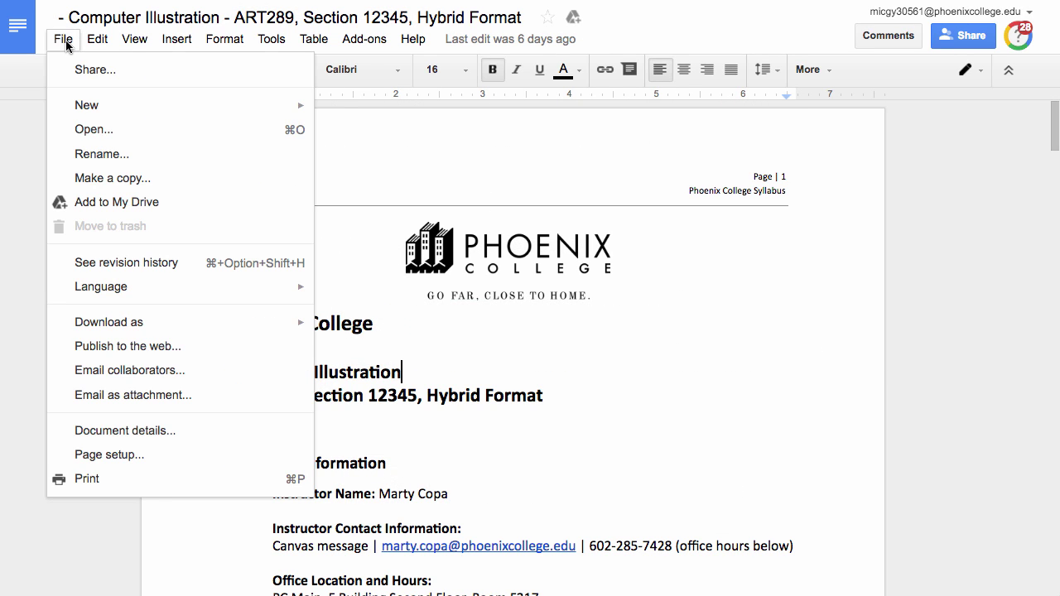
left_click(145, 480)
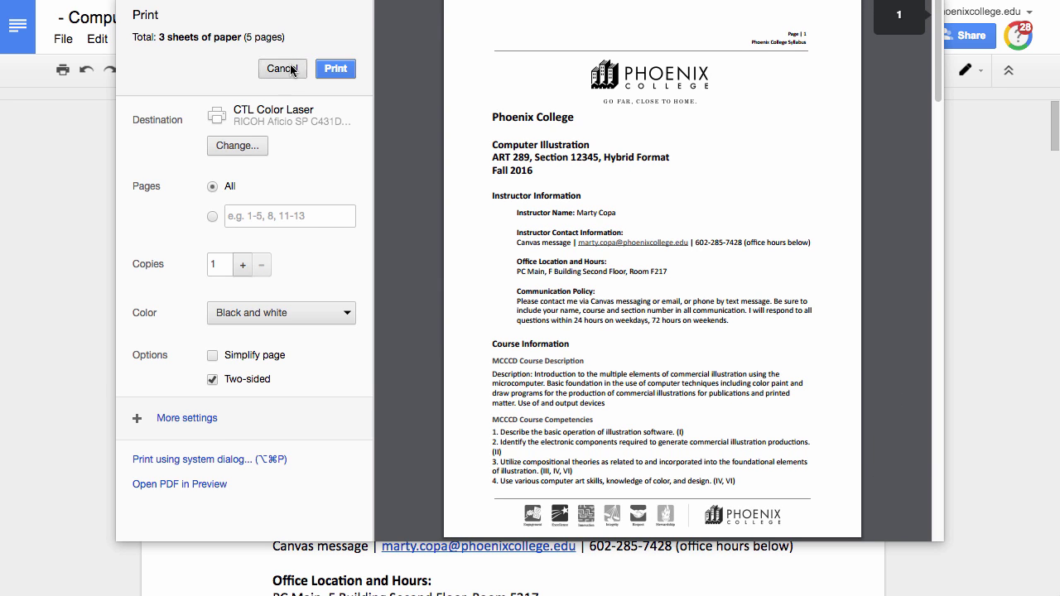
left_click(282, 69)
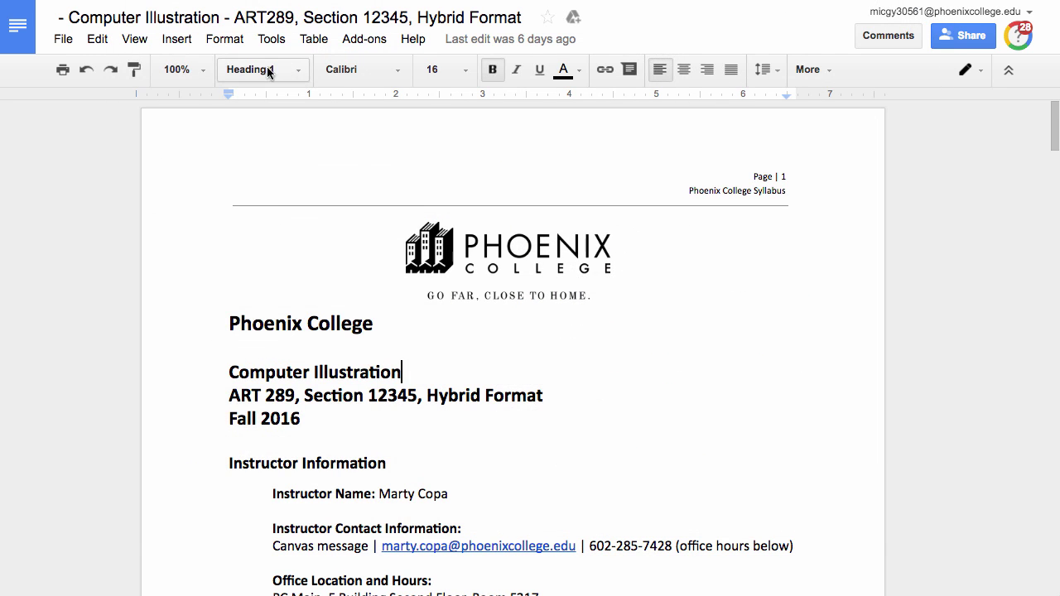
left_click(61, 40)
mouse_move(109, 322)
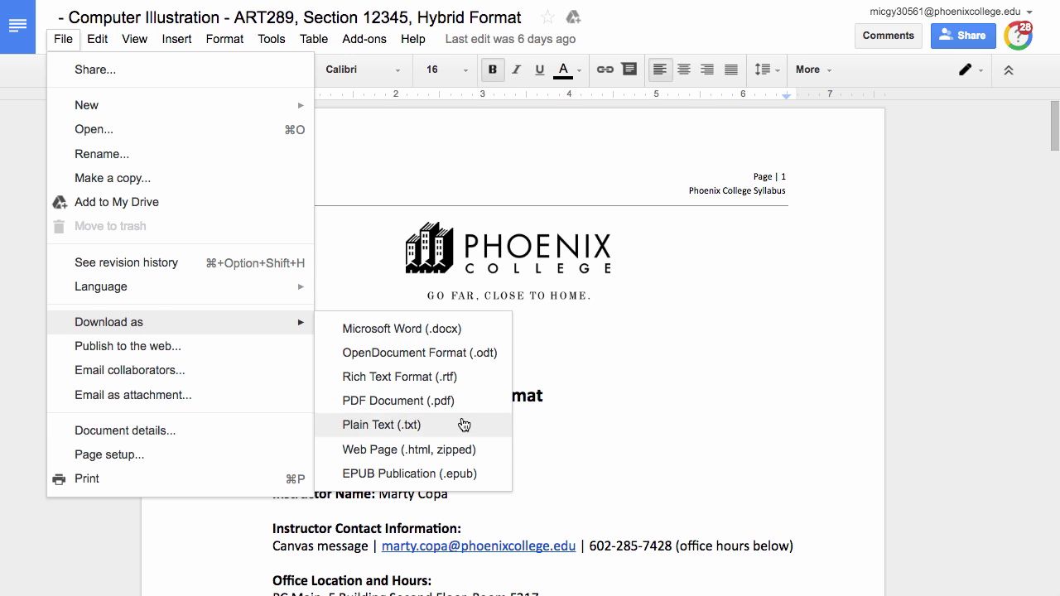
left_click(462, 407)
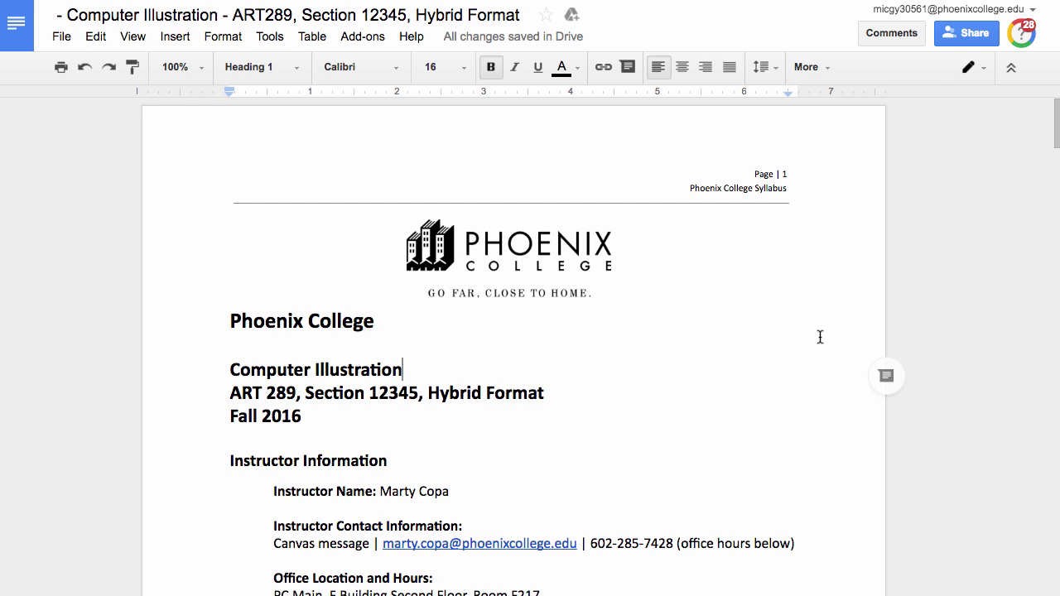
Step: Share the syllabus view-only with the director's e-mail, adding the note 'Here is the syllabus for this course.'
left_click(971, 41)
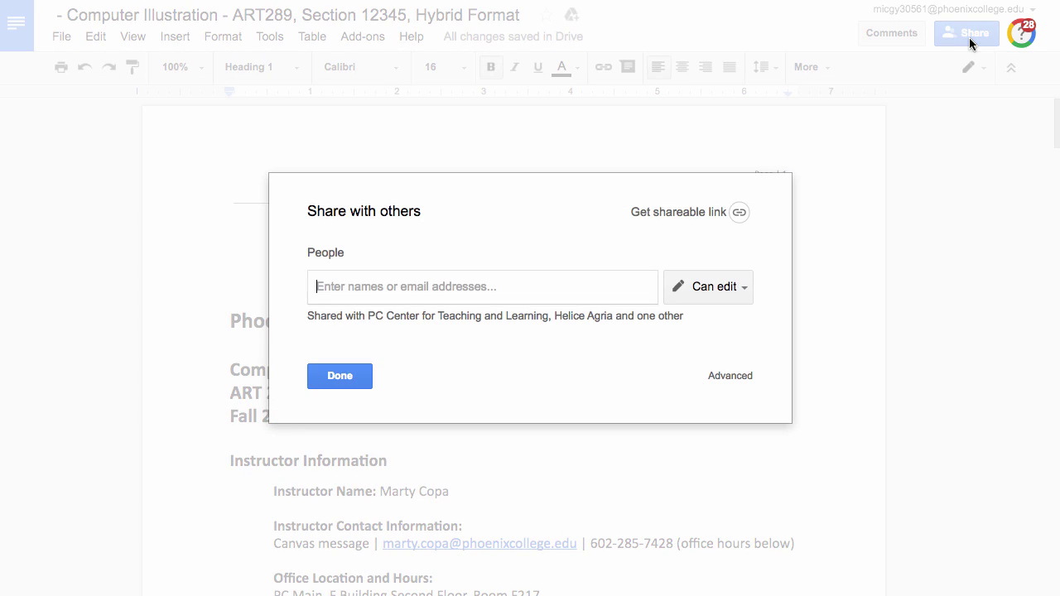
left_click(745, 292)
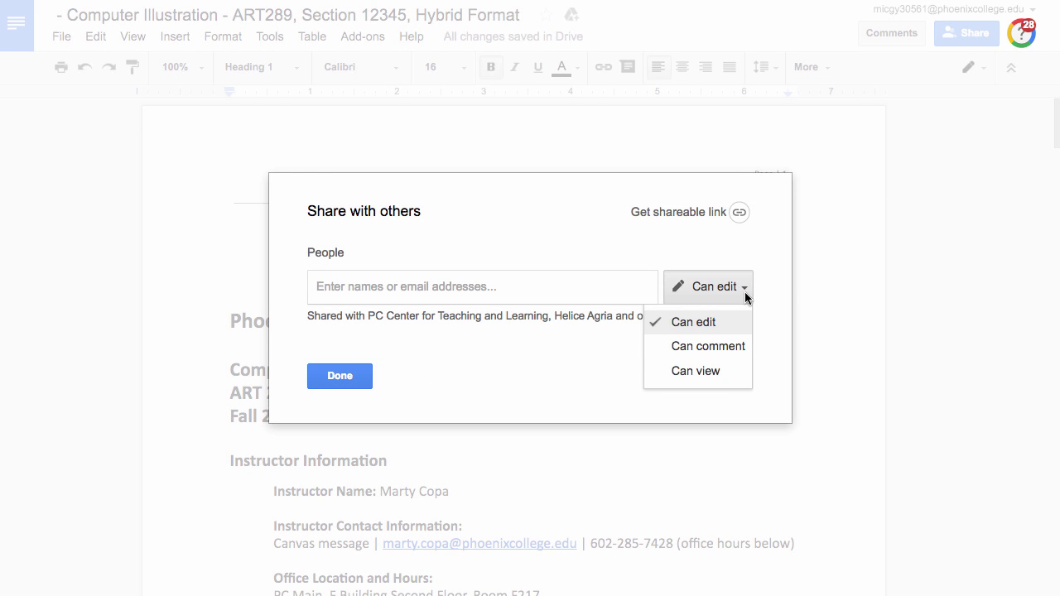
left_click(732, 372)
left_click(416, 284)
type("directoremail")
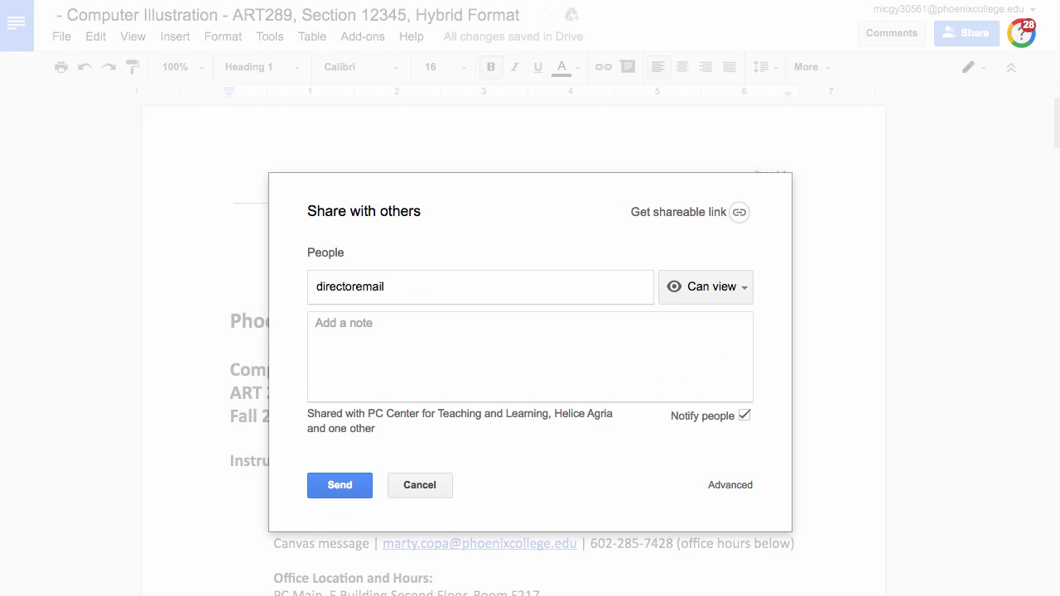
type("@phoenixcollege.edu")
key("Tab")
type("Here is the syllabus for this course")
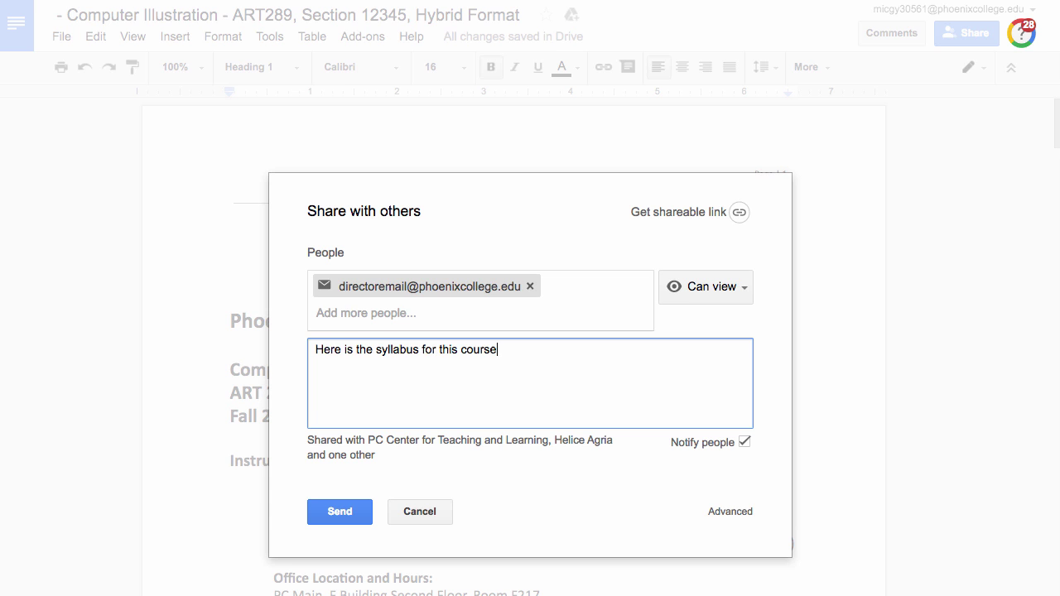
type(".")
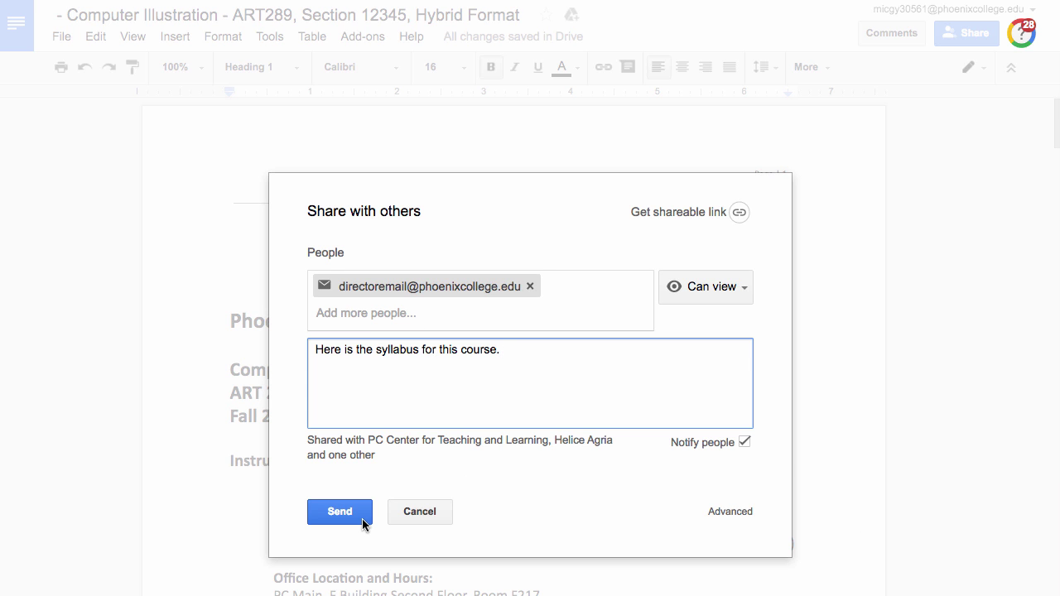